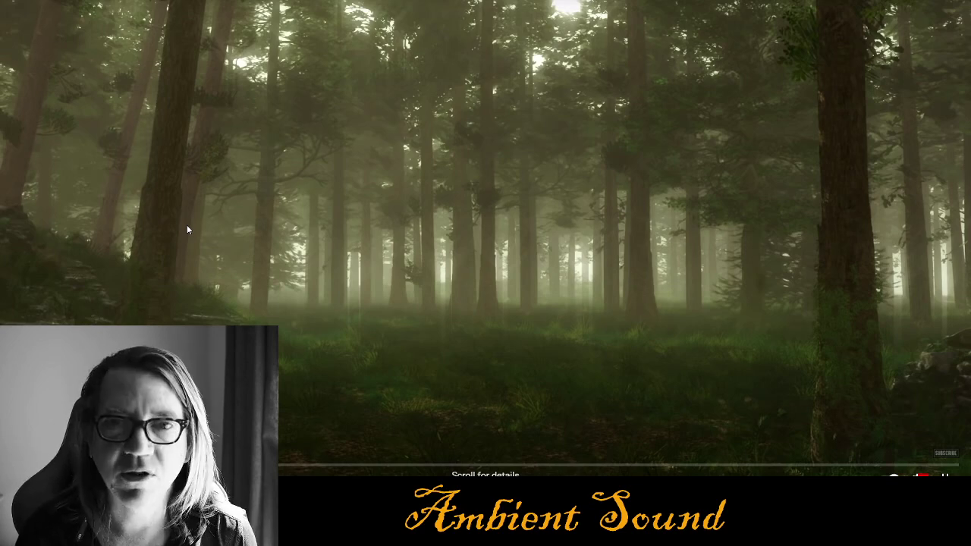
- Pause the YouTube forest video and bring the empty Audacity project to the front
left_click(262, 202)
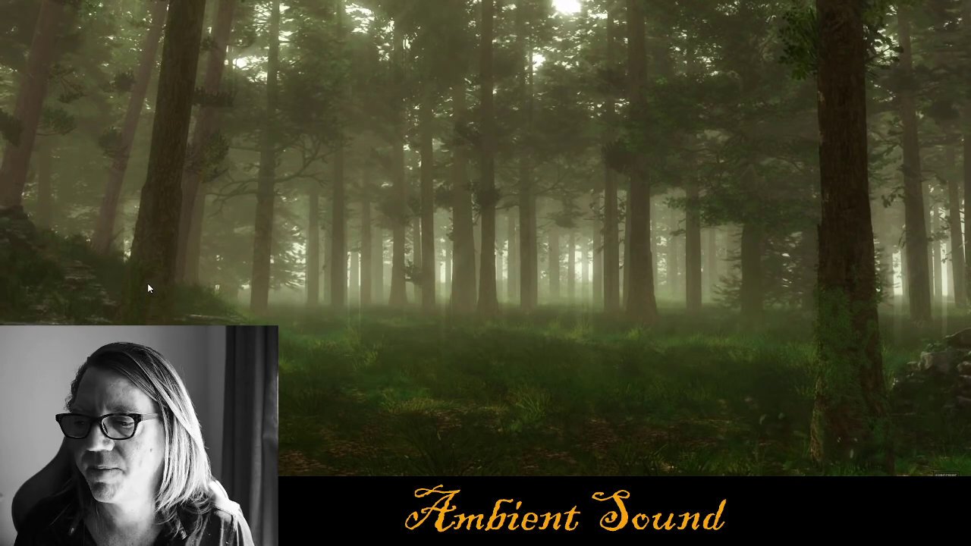
left_click(311, 198)
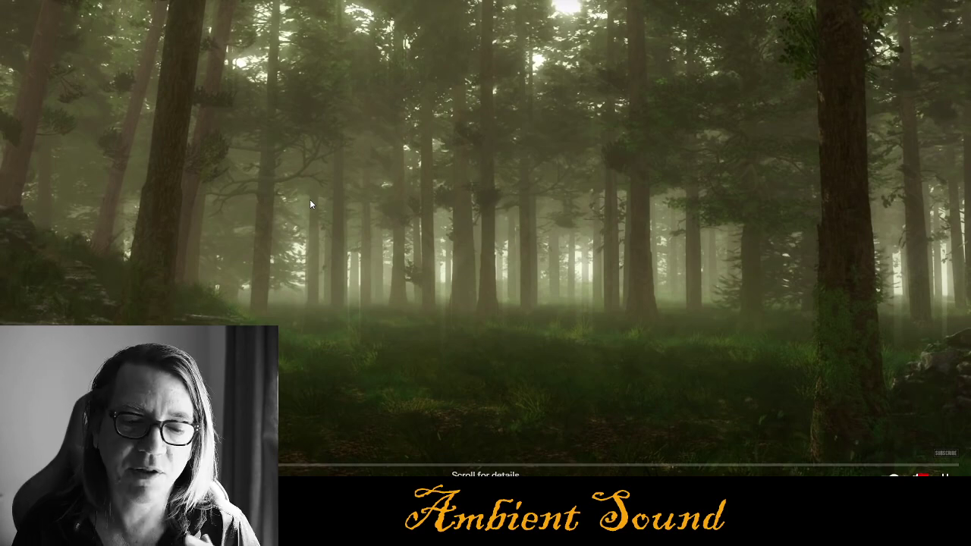
key("alt+Tab")
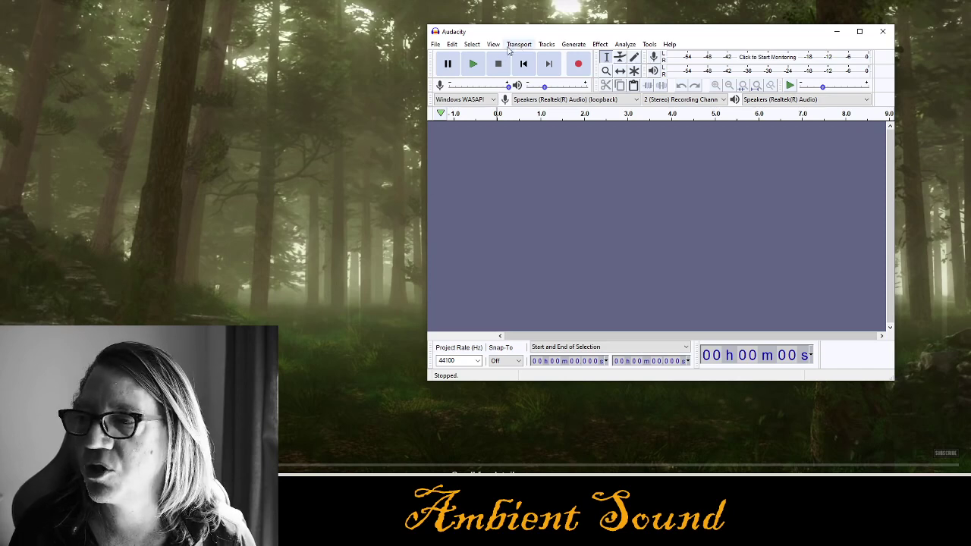
left_click_drag(515, 27, 429, 30)
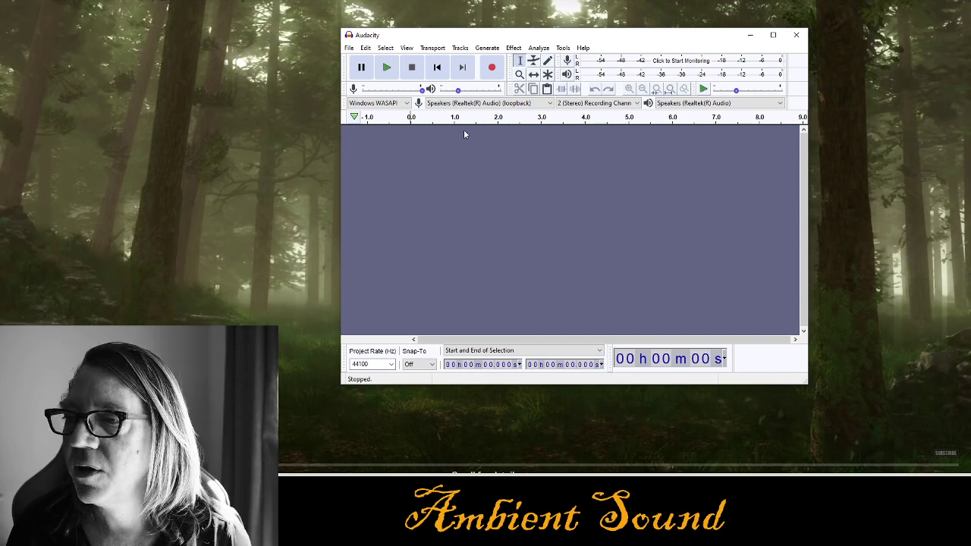
left_click(367, 48)
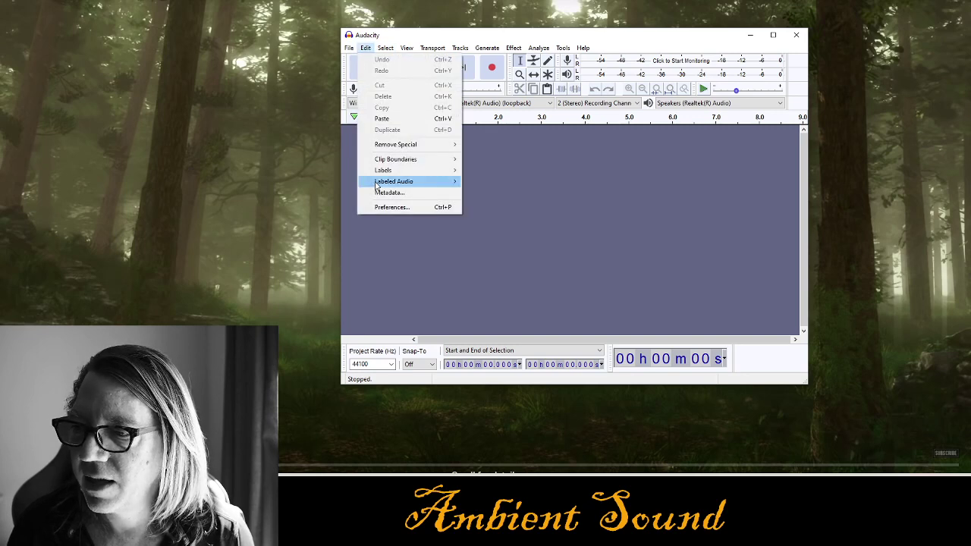
left_click(378, 208)
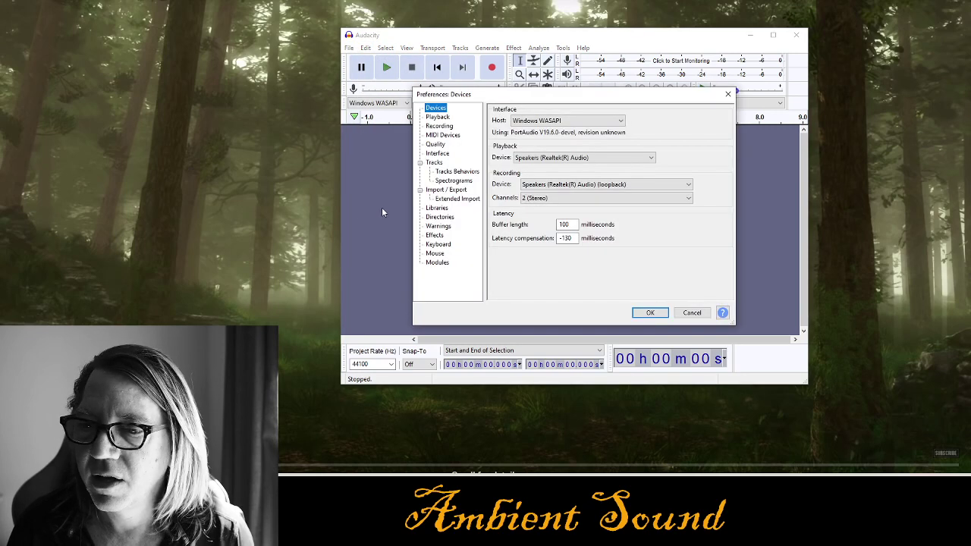
left_click_drag(485, 94, 200, 79)
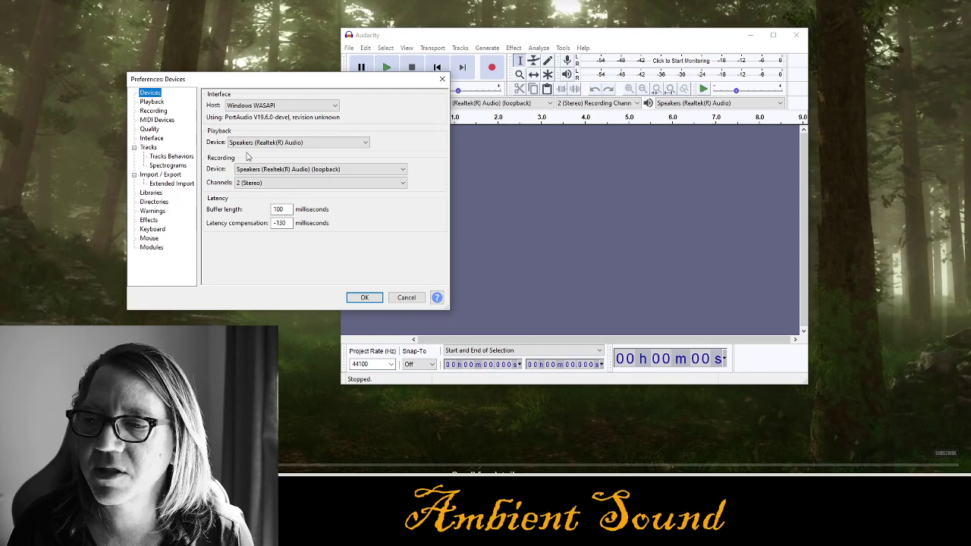
left_click(283, 170)
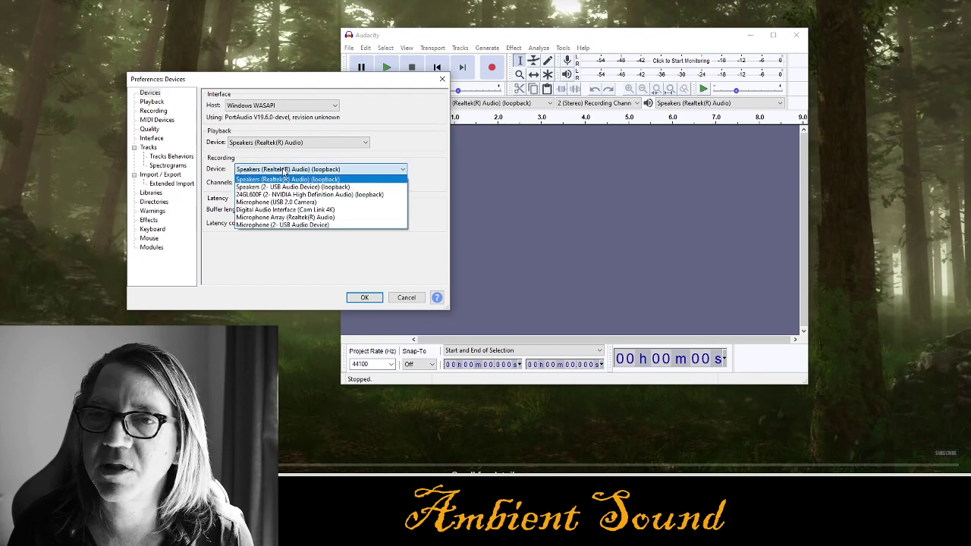
left_click(263, 170)
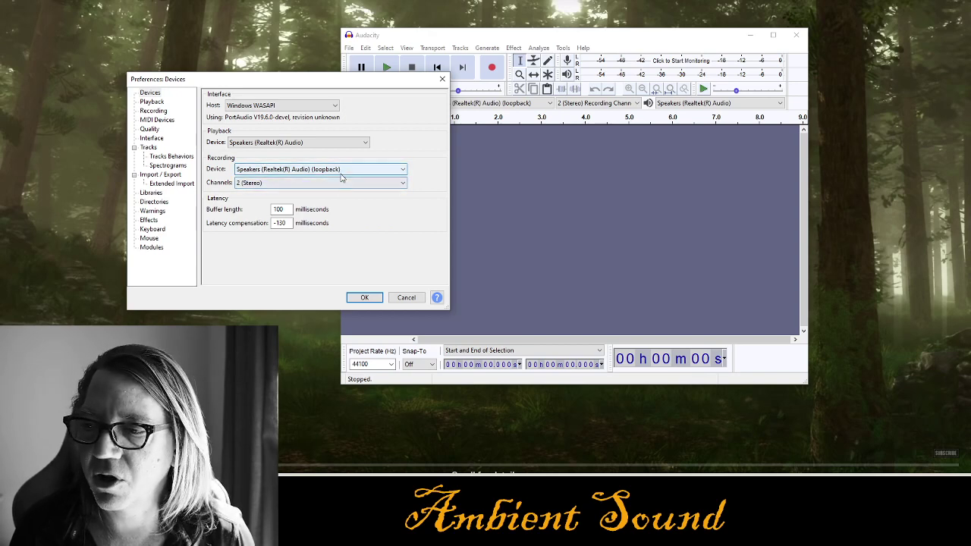
left_click(356, 295)
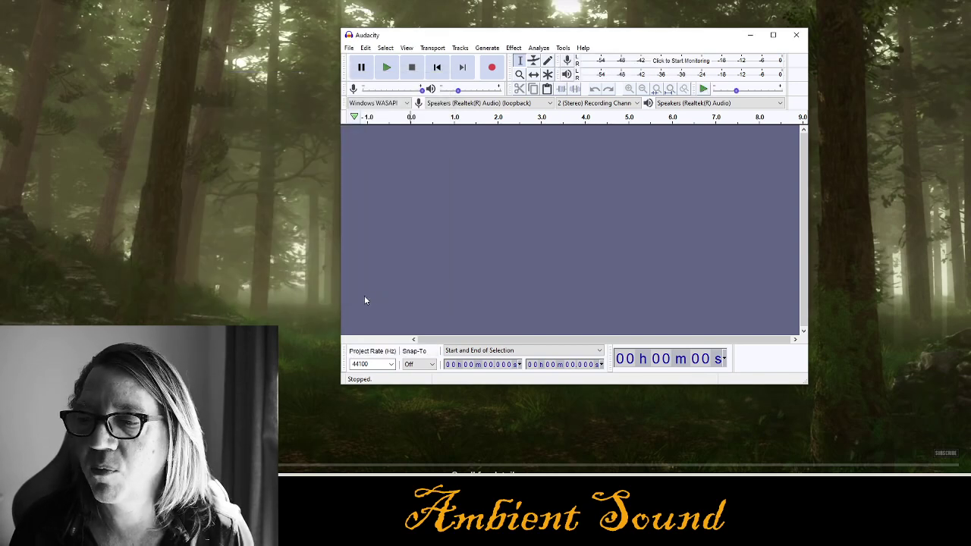
- Play the forest video and record about one minute of its sound into a stereo track
left_click(172, 167)
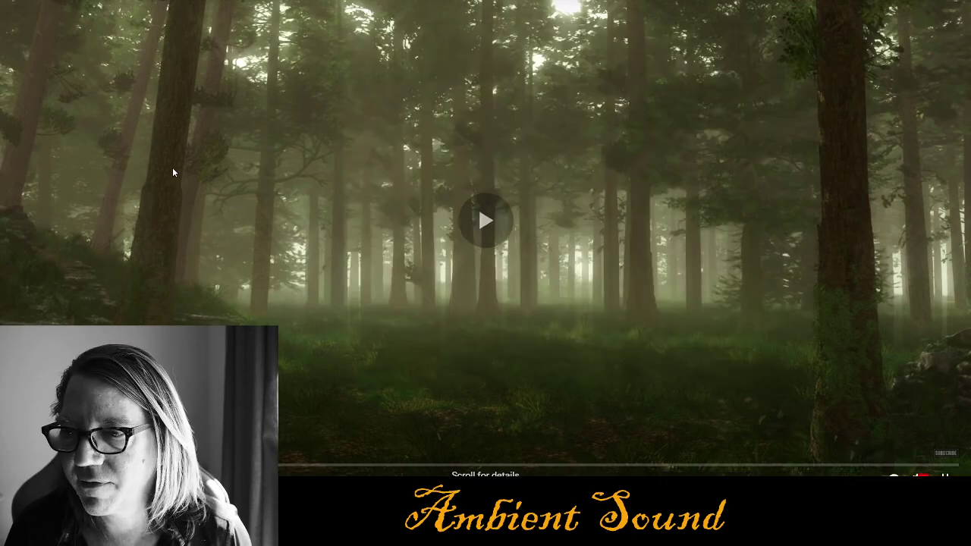
key("alt+Tab")
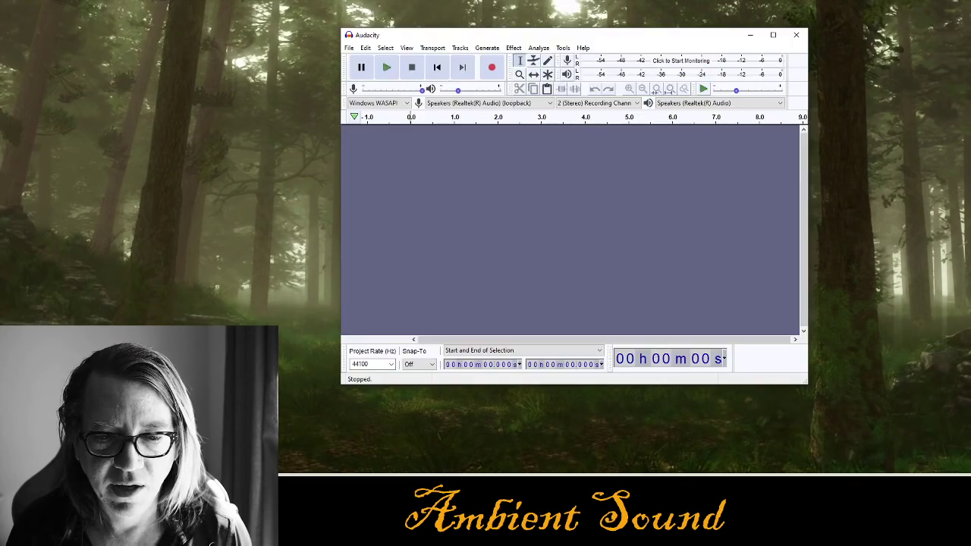
left_click(492, 67)
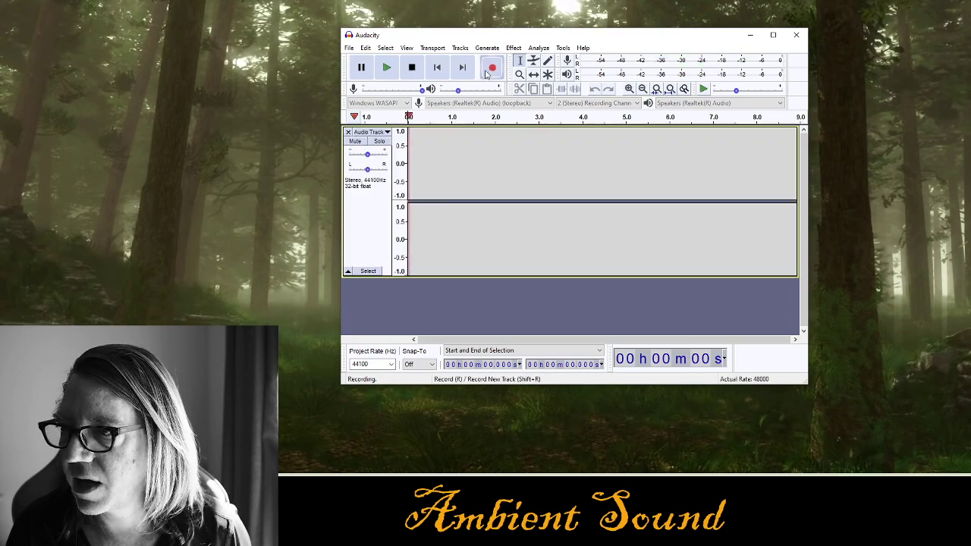
left_click_drag(534, 41, 329, 50)
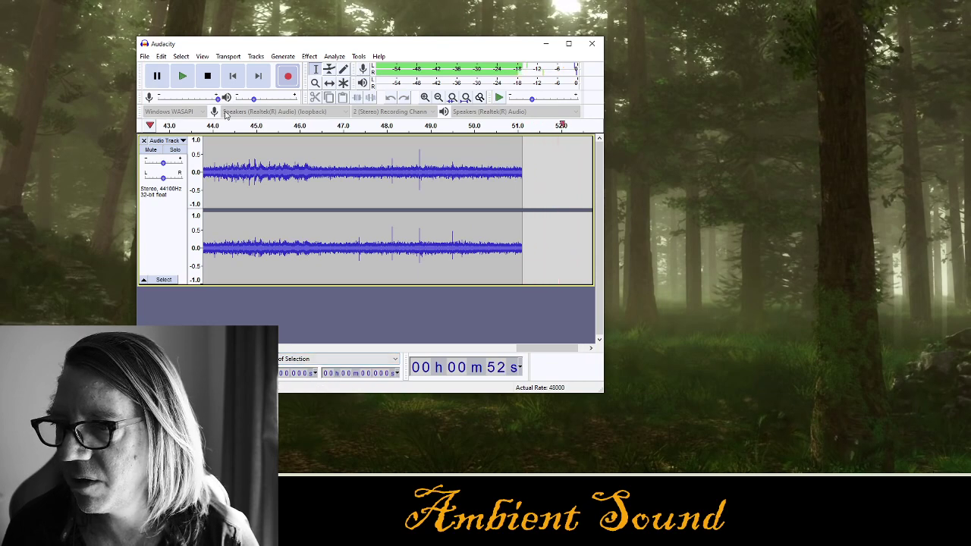
left_click(207, 76)
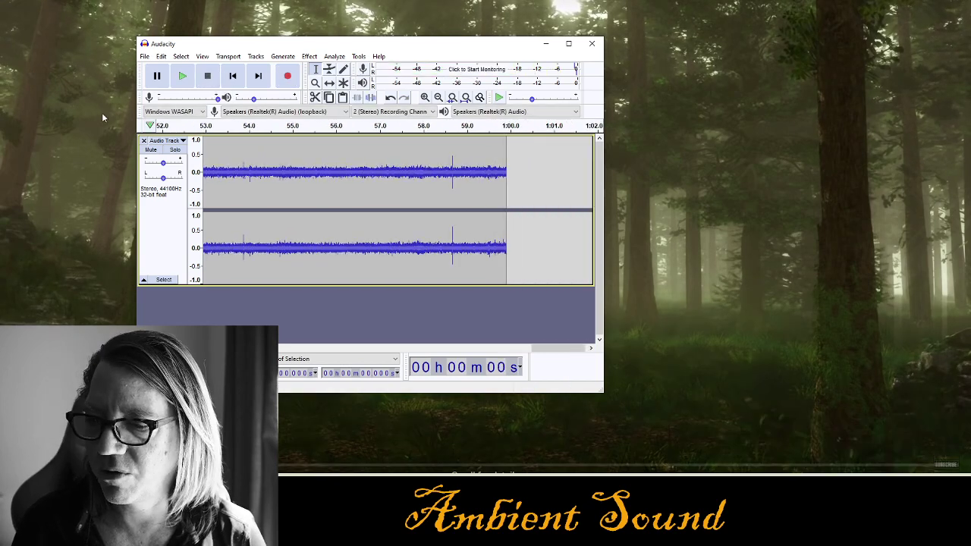
- Pause the forest video and return to Audacity's File menu to export
left_click(67, 114)
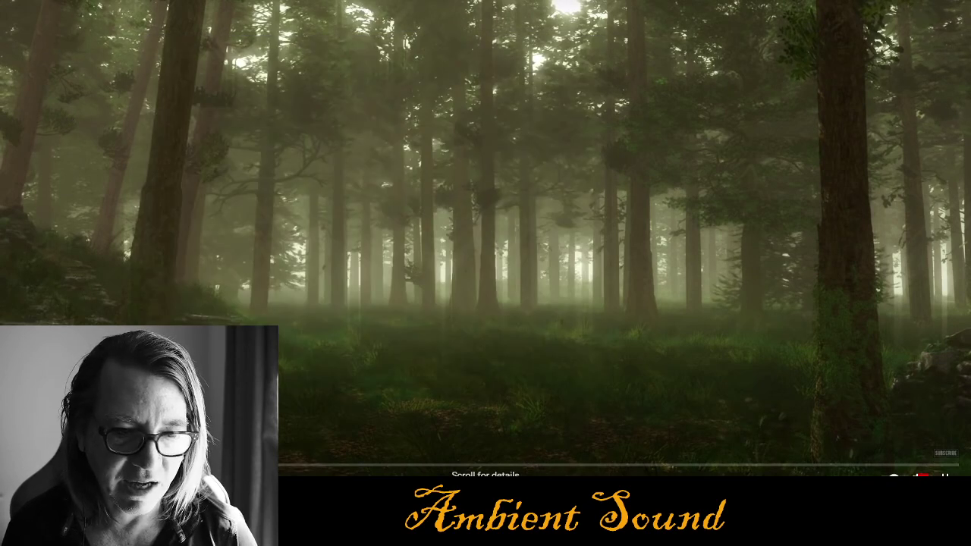
key("alt+Tab")
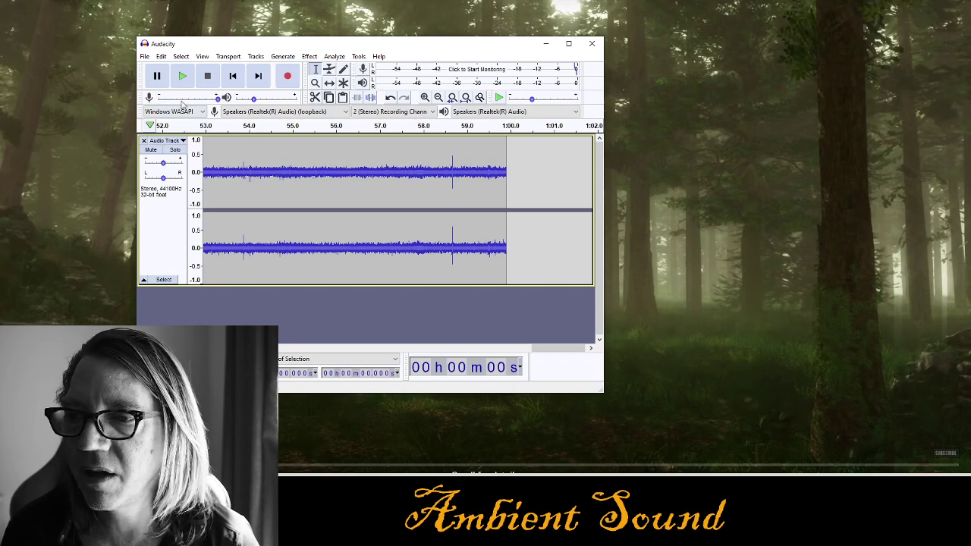
left_click(144, 56)
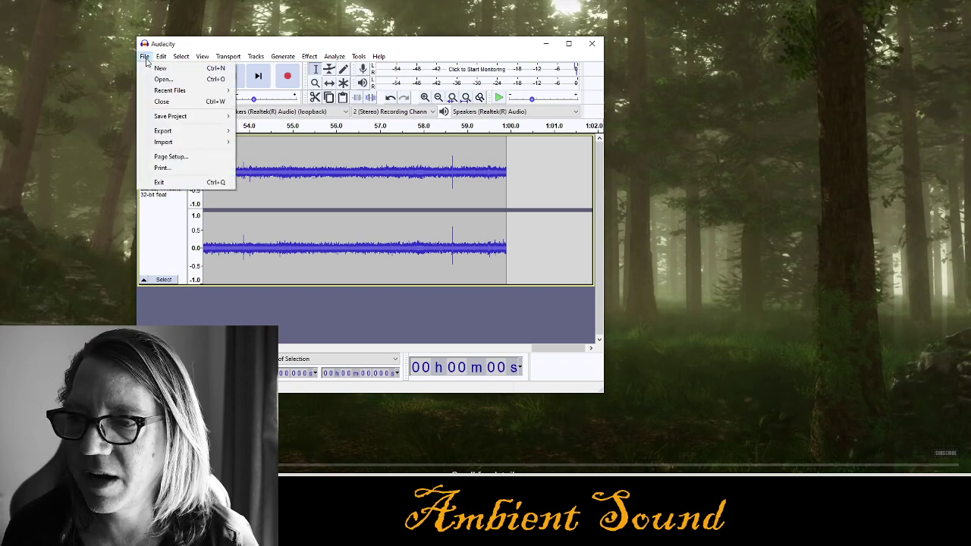
- Export the recording as a constant 96 kbps MP3 named 'forest birds'
mouse_move(163, 129)
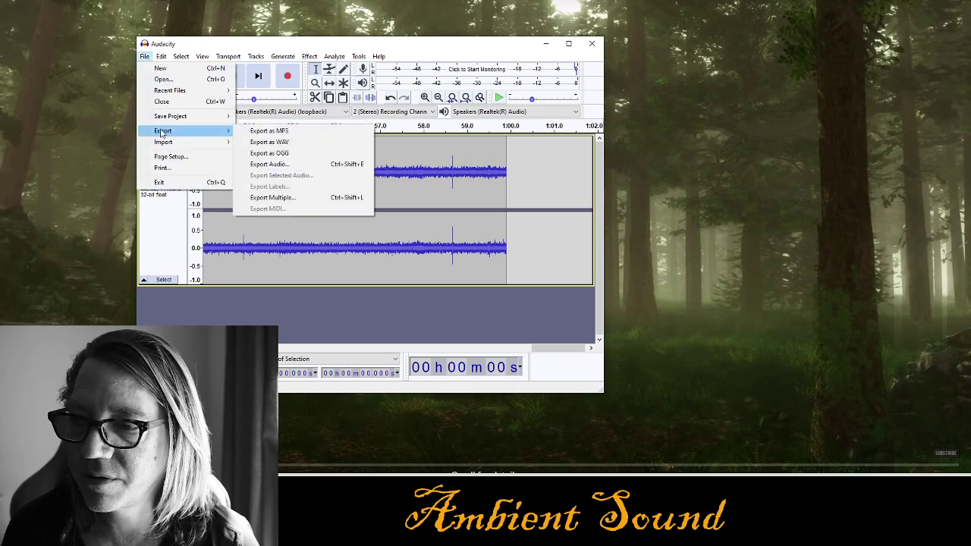
left_click(279, 130)
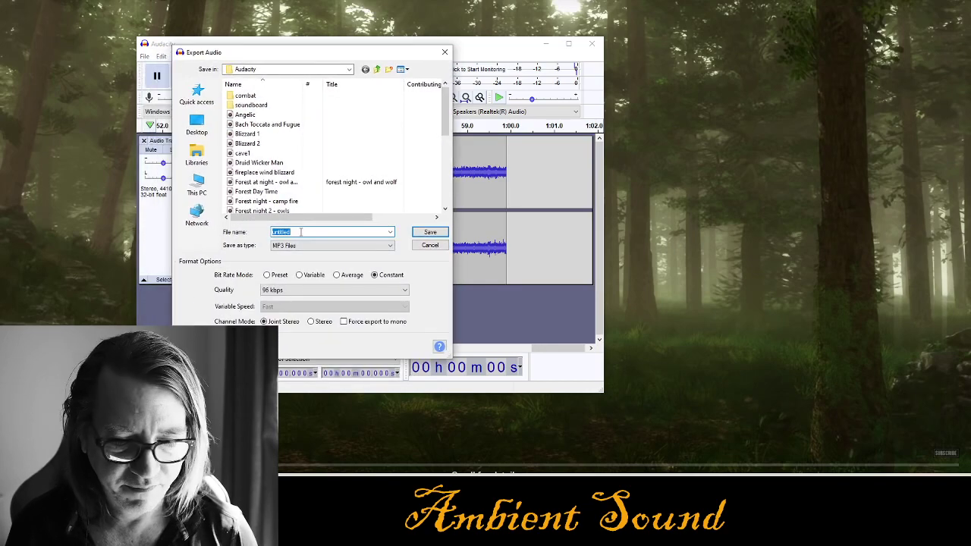
type("forest bl")
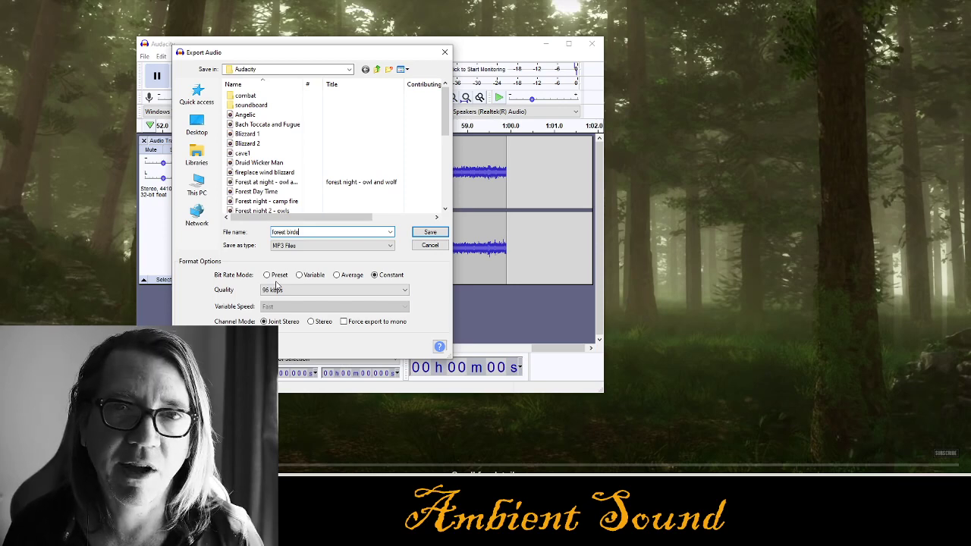
left_click(435, 235)
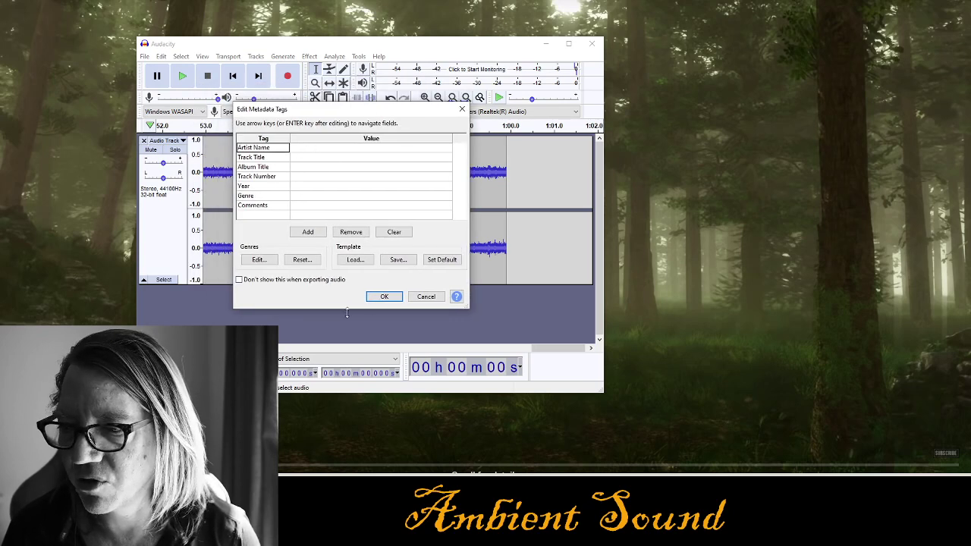
- Accept blank metadata tags and show the Documents\Audacity folder beside Audacity
left_click(380, 296)
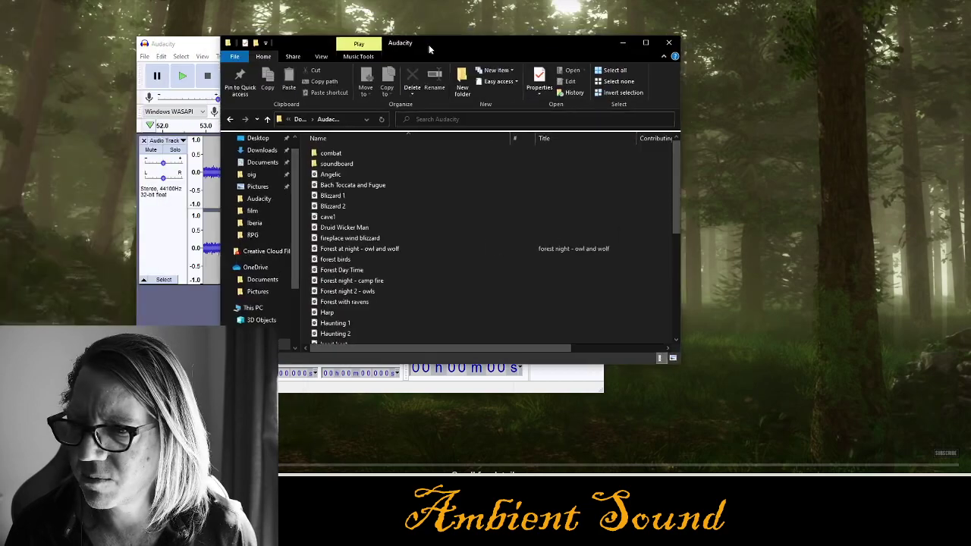
left_click_drag(429, 44, 469, 26)
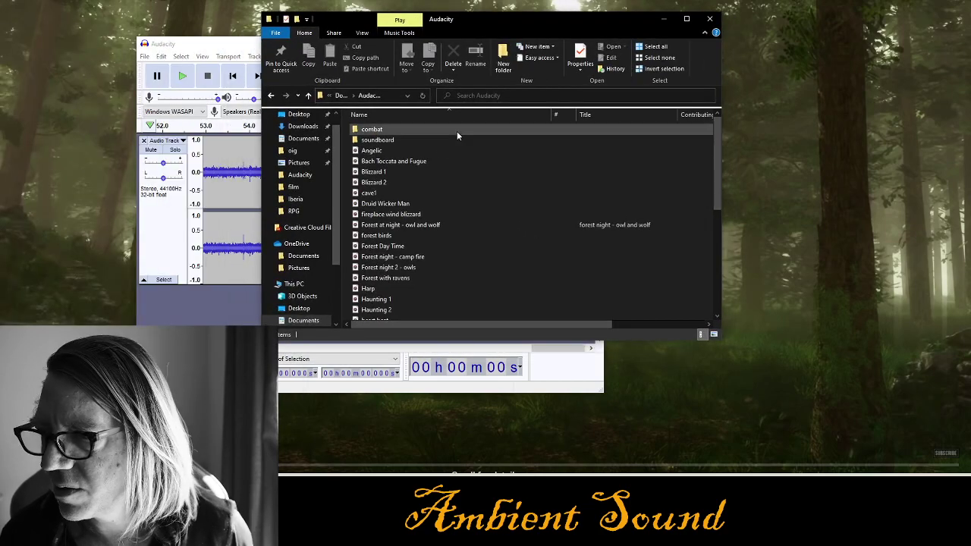
- Check the Audacity folder and the 702 KB forest birds MP3 properties, then close Explorer
right_click(470, 236)
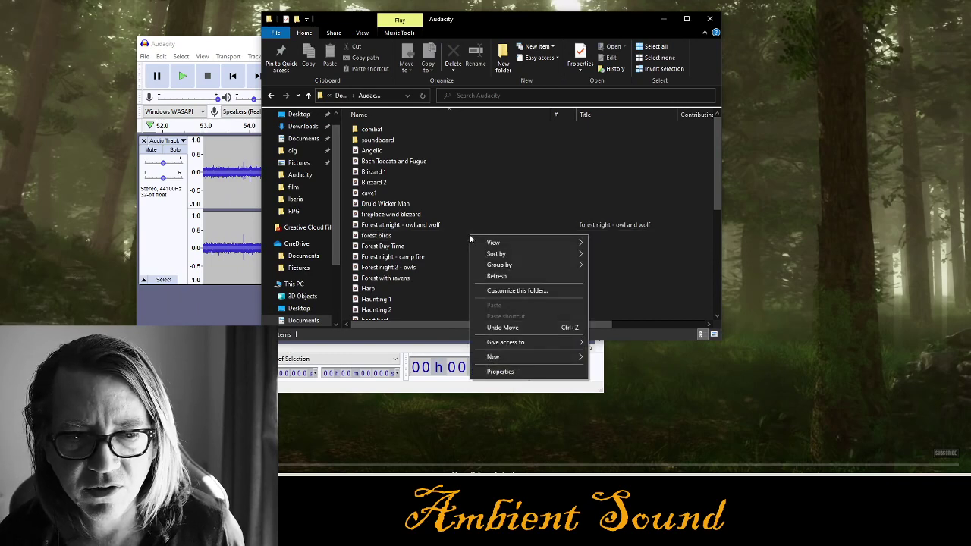
left_click(500, 371)
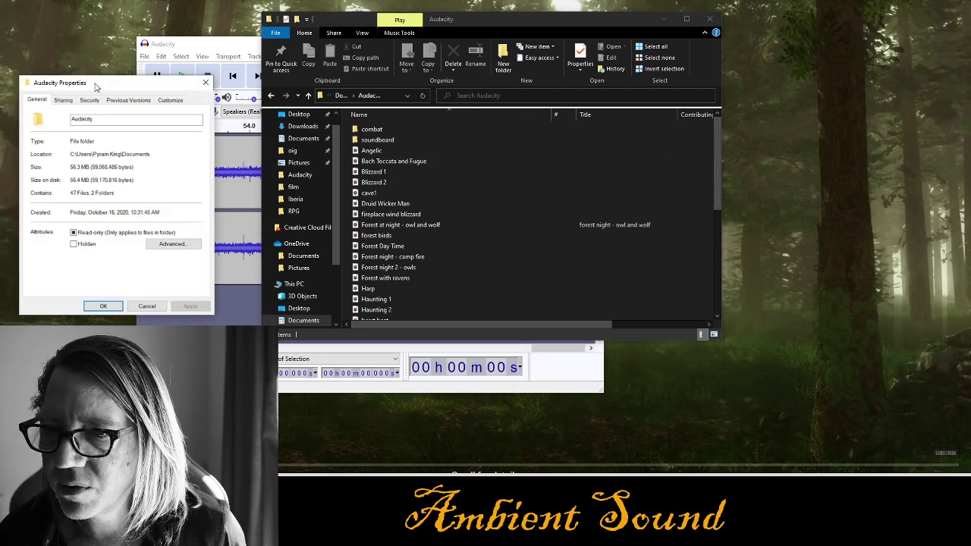
left_click(205, 81)
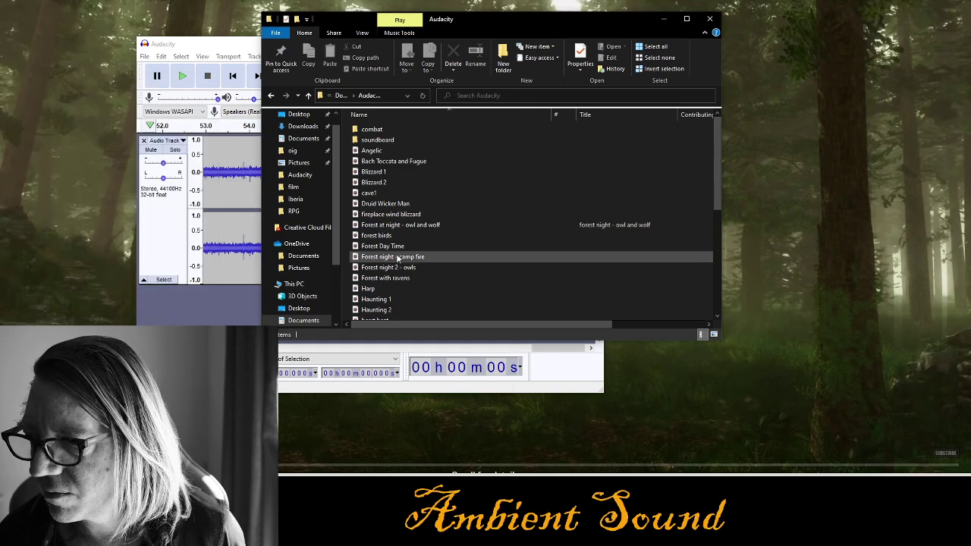
right_click(389, 240)
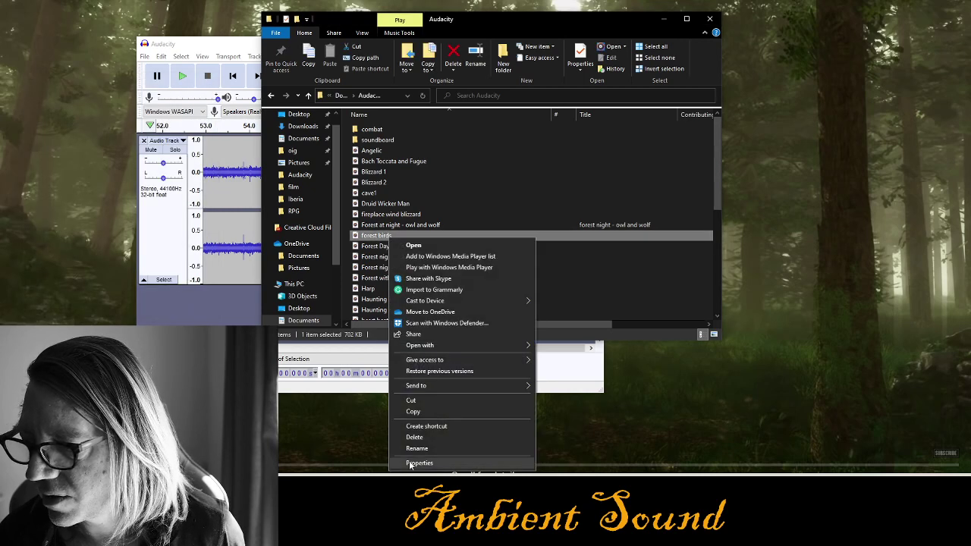
left_click(410, 463)
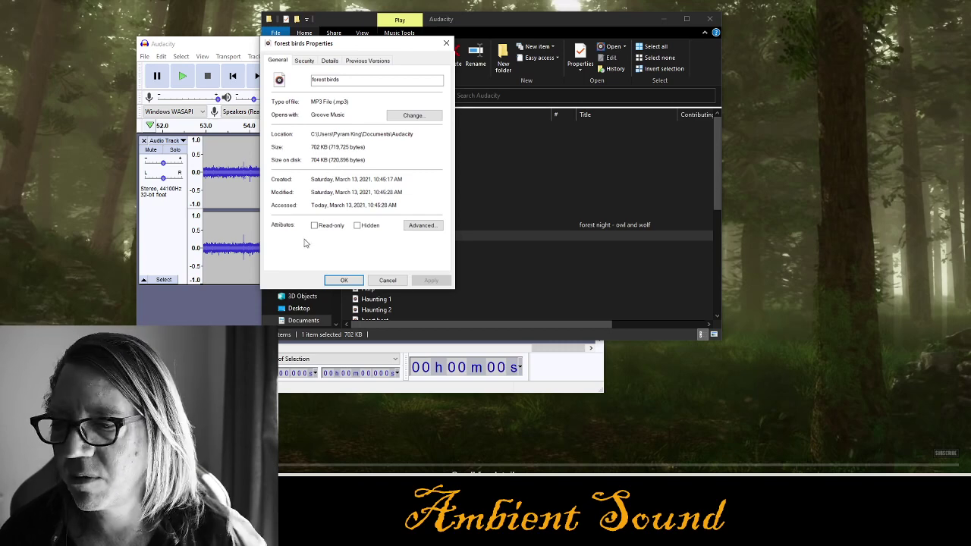
left_click(344, 280)
left_click(711, 19)
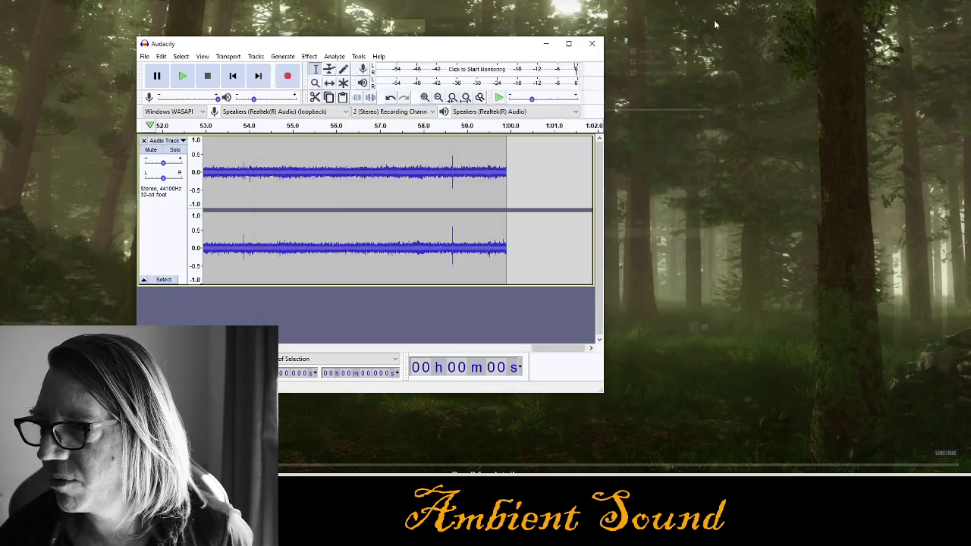
- Close Audacity and view the 'Forest - M' scene in Foundry with the Chat sidebar
left_click(592, 43)
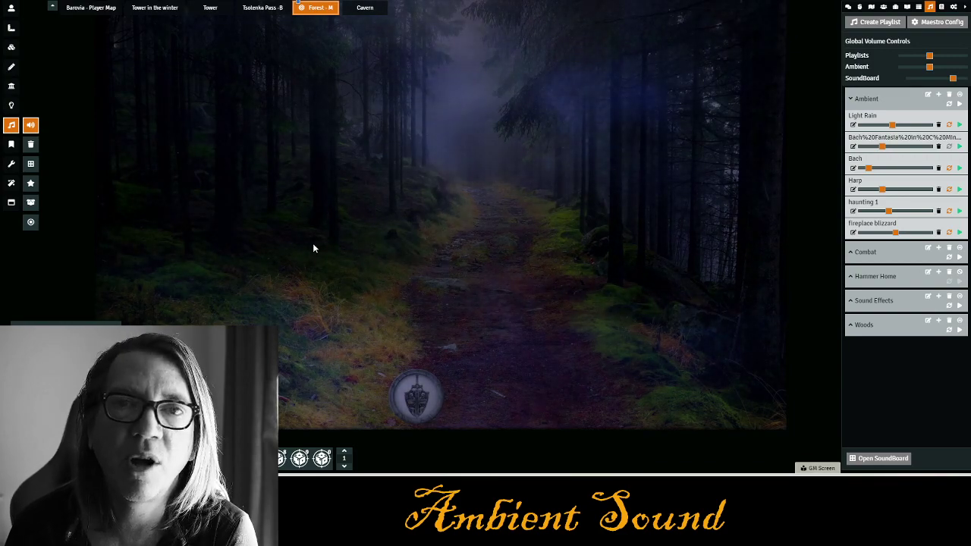
mouse_move(327, 199)
left_mouse_down()
mouse_move(362, 219)
mouse_move(349, 199)
mouse_move(338, 211)
left_mouse_up()
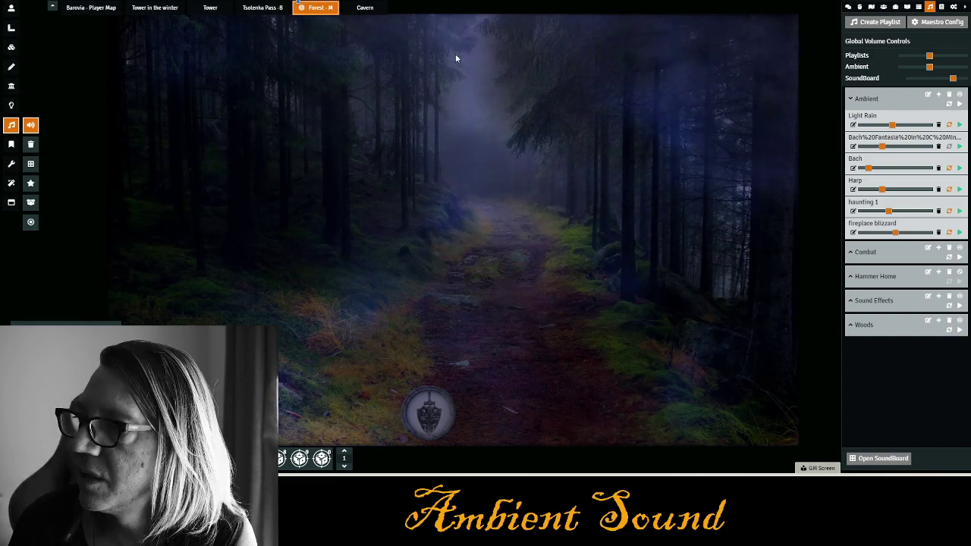
left_click(848, 6)
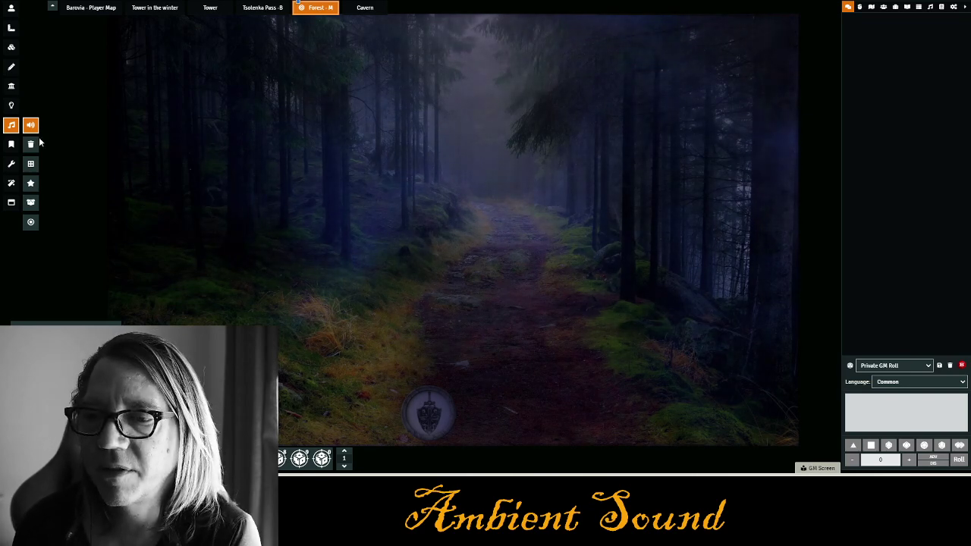
- Draw a new ambient sound on the forest map as a Global Sound at 0.35 maximum volume
left_click_drag(400, 219, 795, 450)
left_click_drag(439, 134, 199, 79)
left_click(270, 118)
left_click(268, 133)
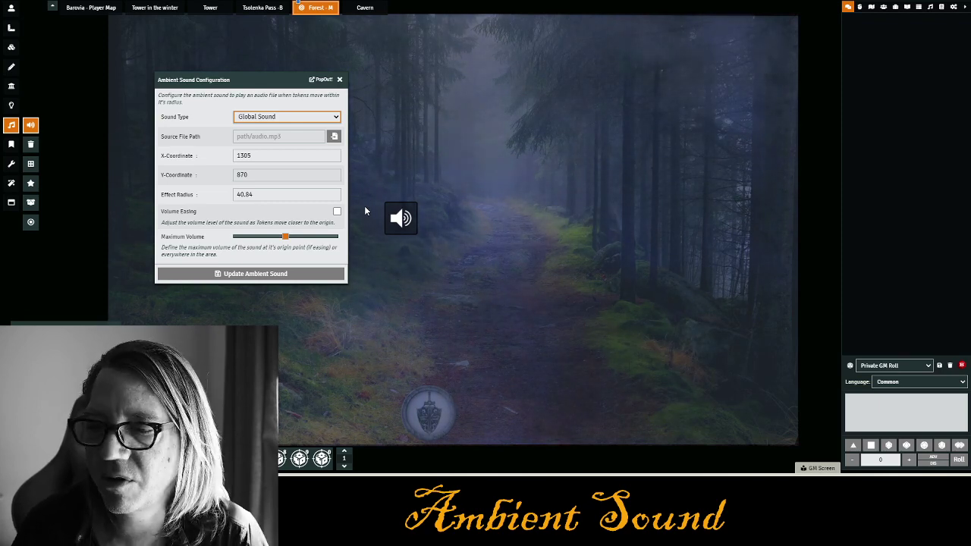
left_click(268, 238)
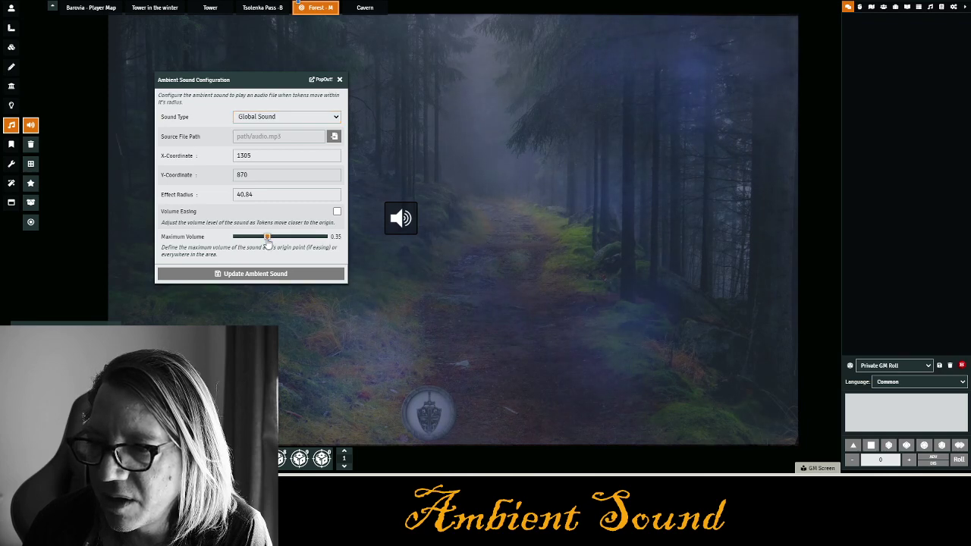
left_click_drag(268, 241, 267, 242)
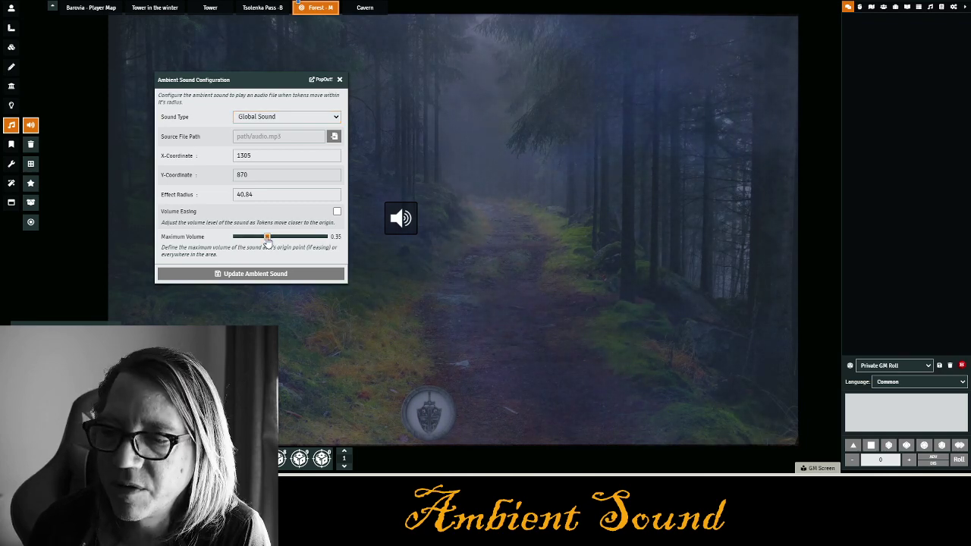
left_click(270, 277)
left_click(298, 156)
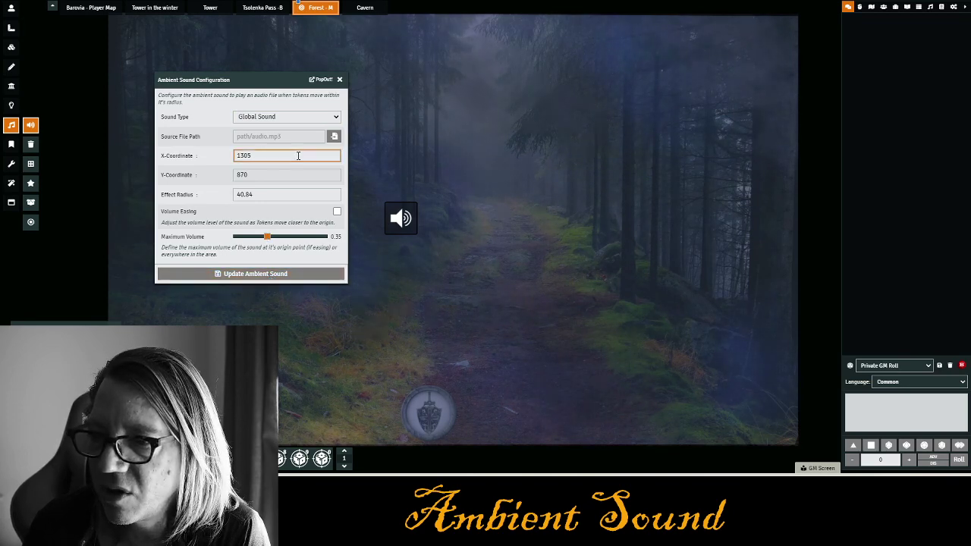
- Upload forest birds.mp3 to Music/Woods, set it as the sound's source, and update it
left_click(334, 136)
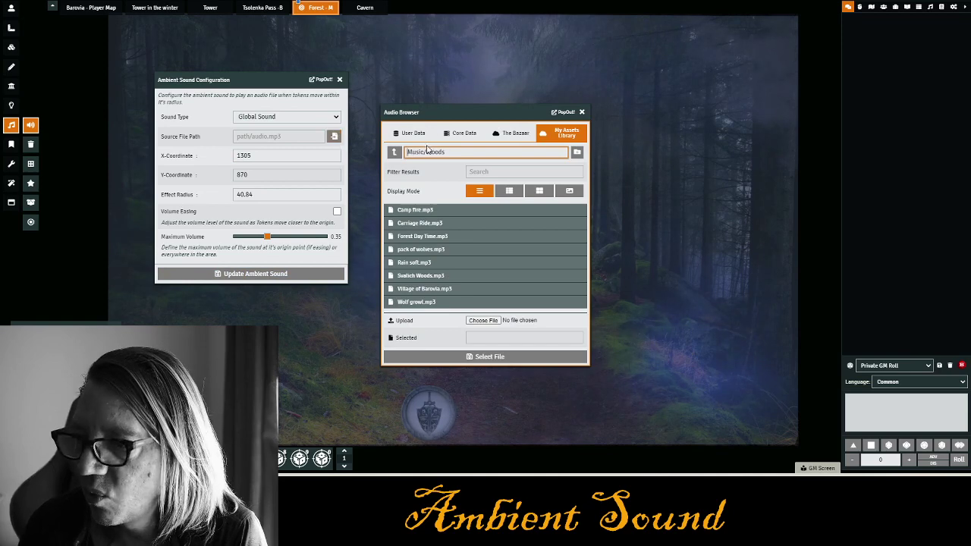
left_click(483, 320)
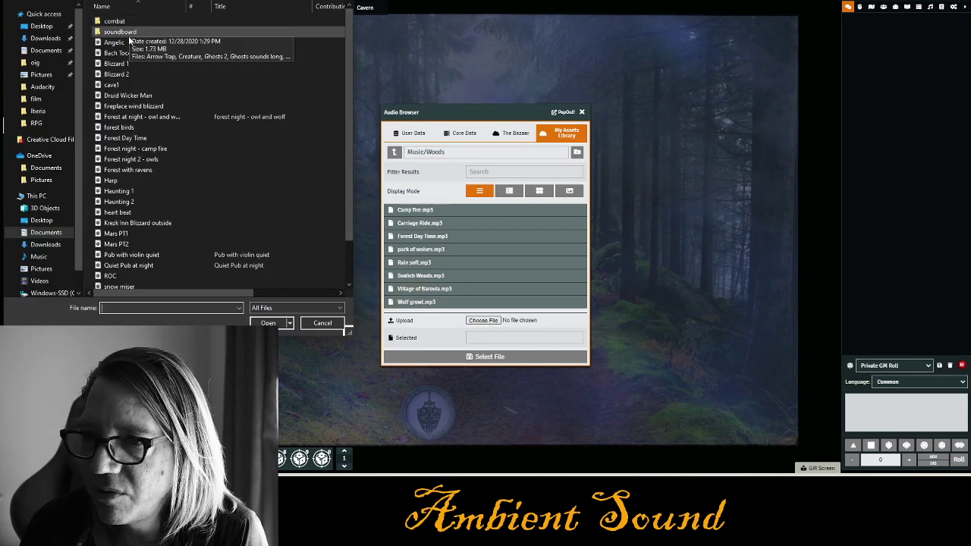
left_click(125, 128)
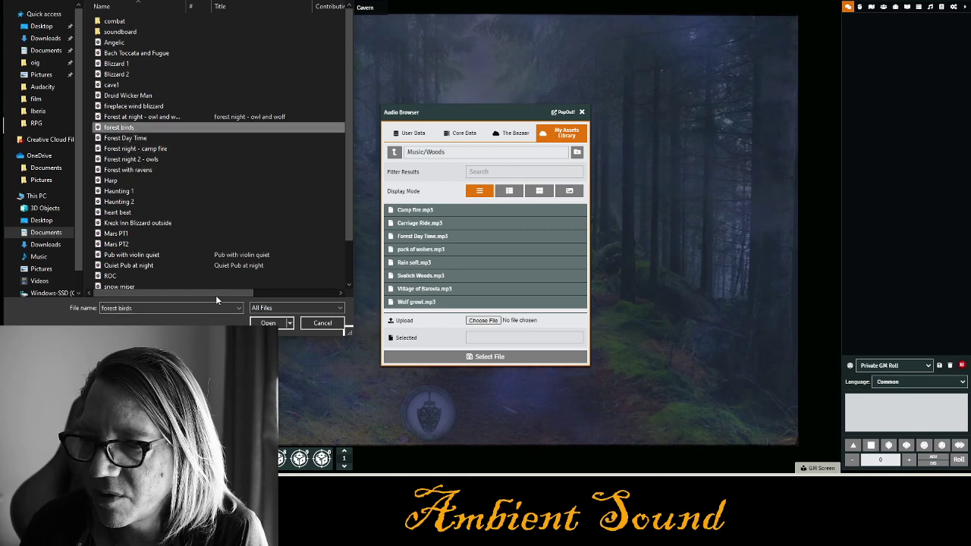
left_click(268, 323)
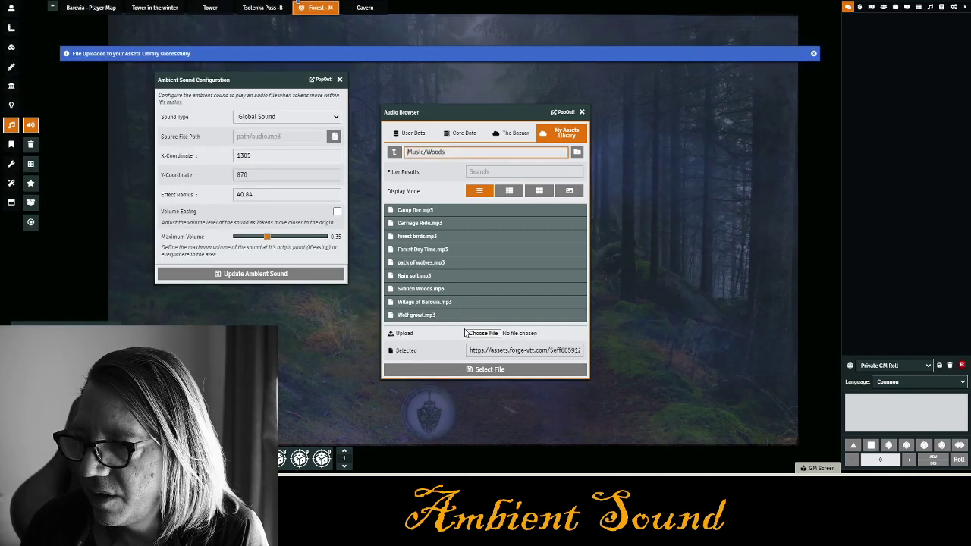
left_click_drag(424, 114, 409, 85)
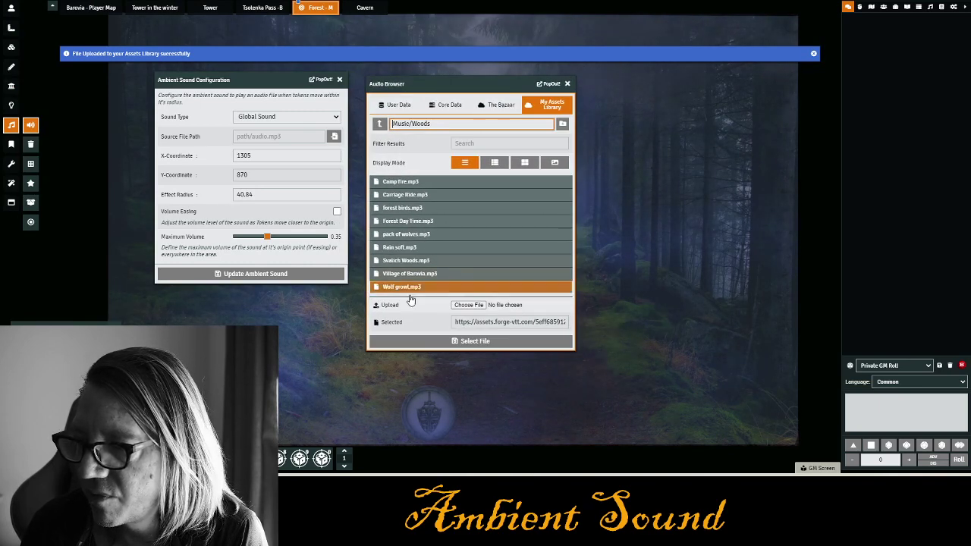
left_click(458, 341)
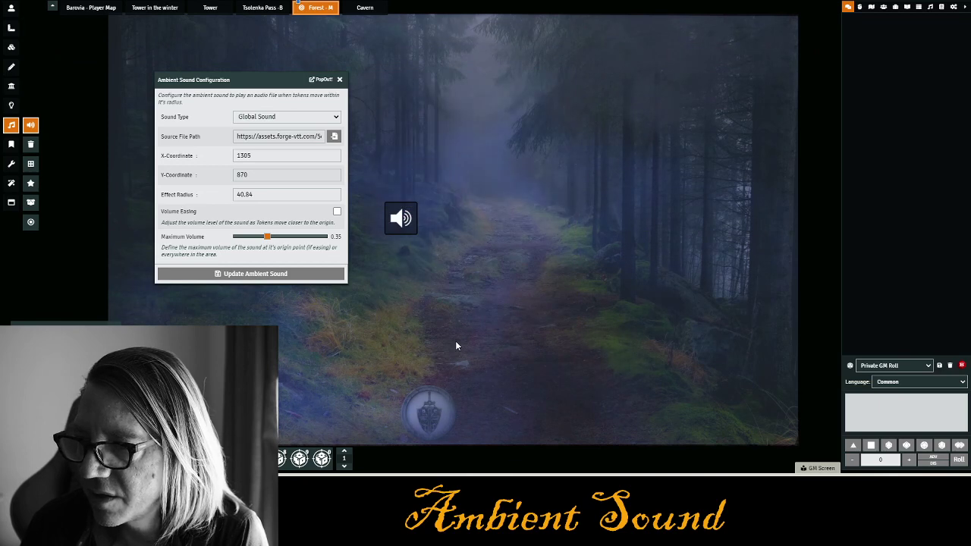
left_click(244, 274)
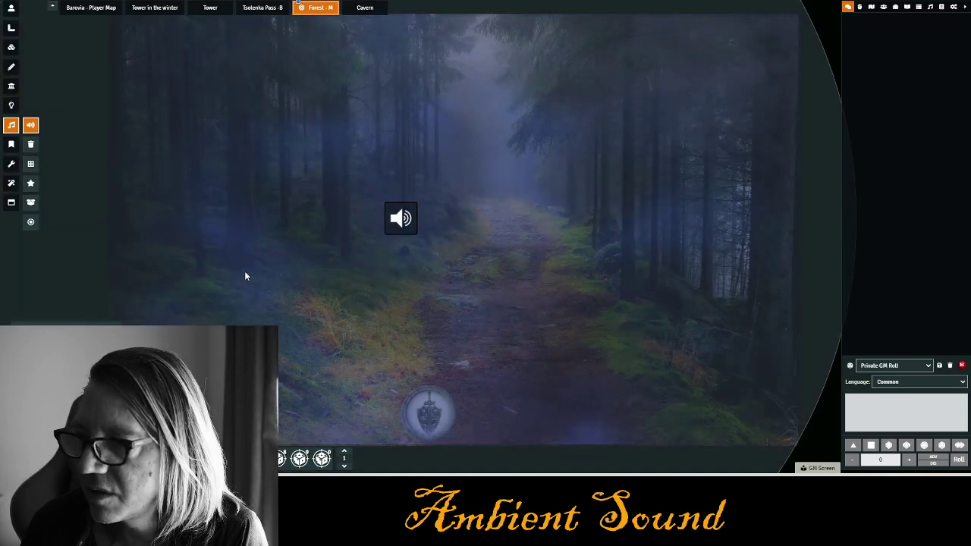